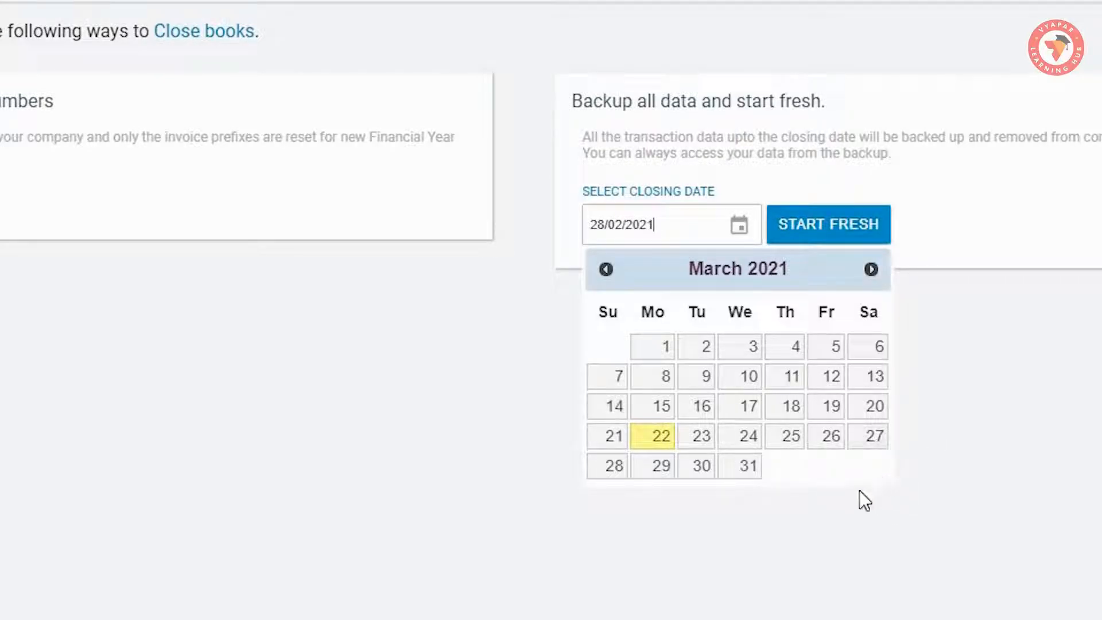
Step: Close the books with closing date 31/03/2021 and start fresh, saving the VYB backup in Documents
click(739, 466)
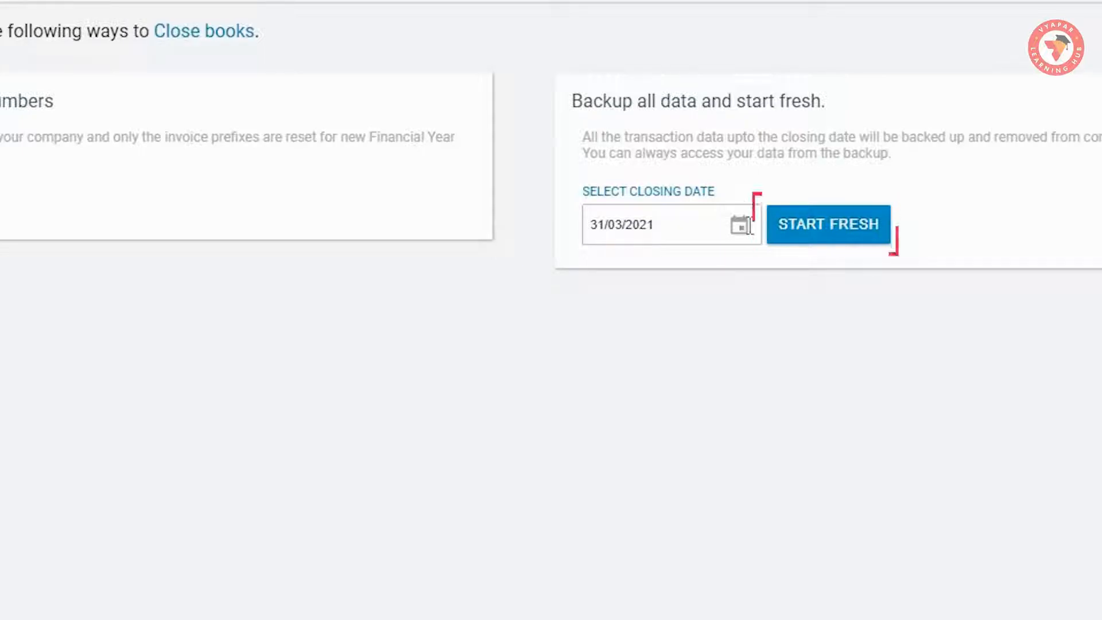
click(852, 244)
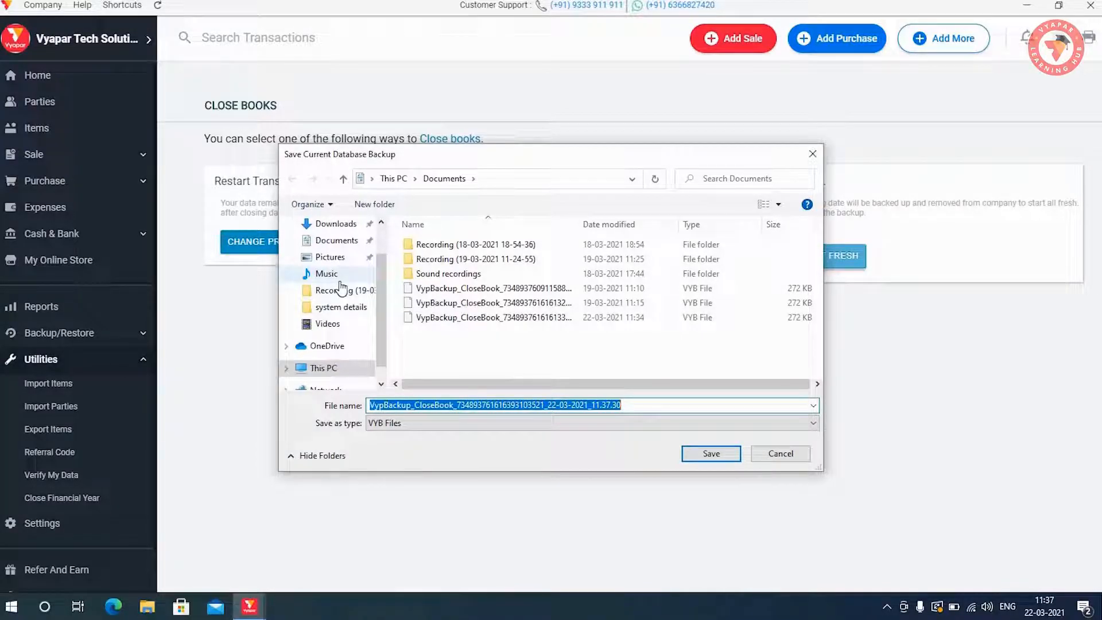
click(325, 243)
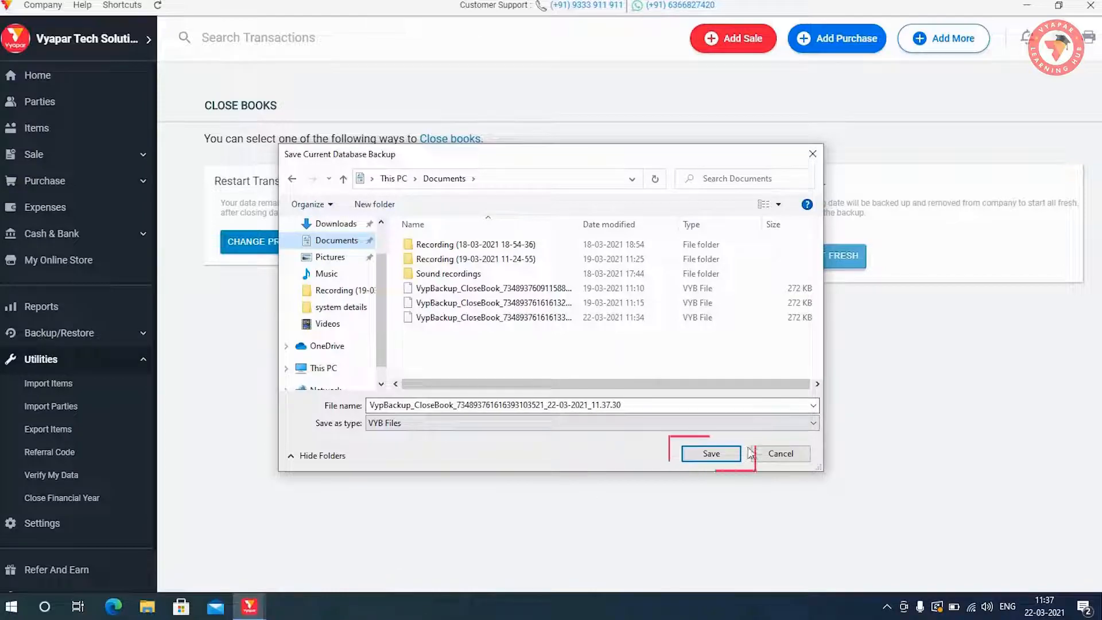
click(715, 452)
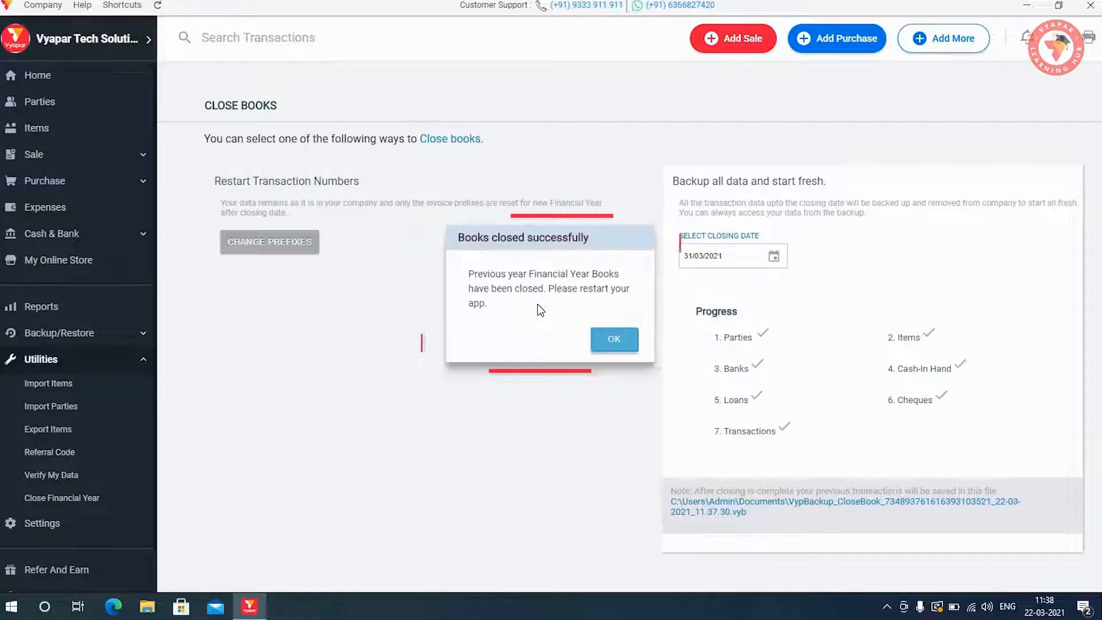
click(615, 340)
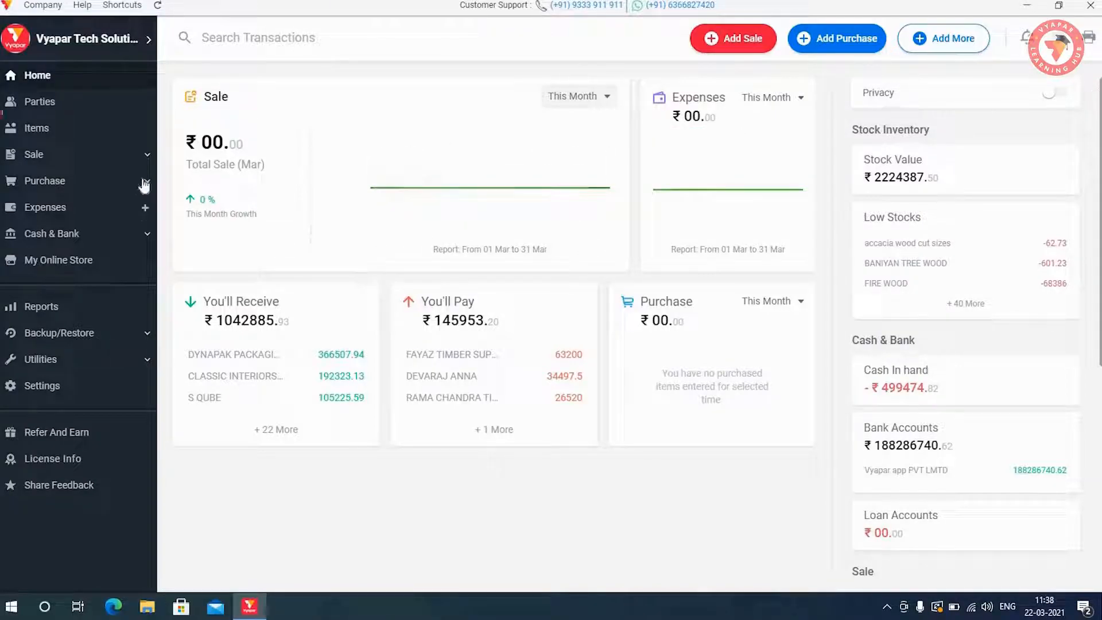
Step: Examine the parties, items and sale invoices of the freshly started company
click(50, 109)
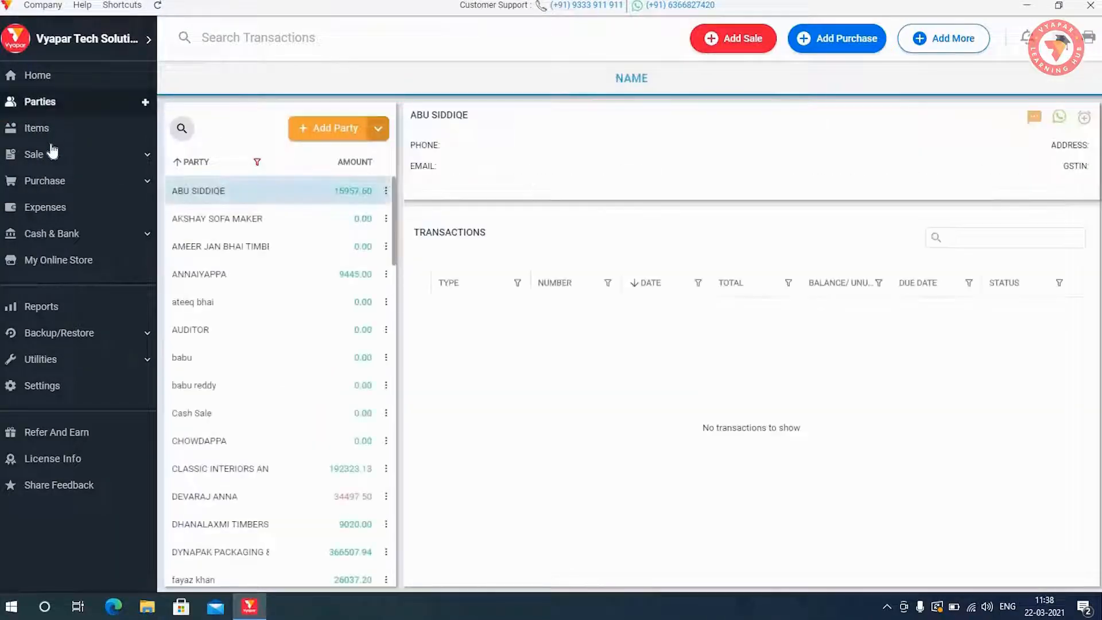
click(39, 129)
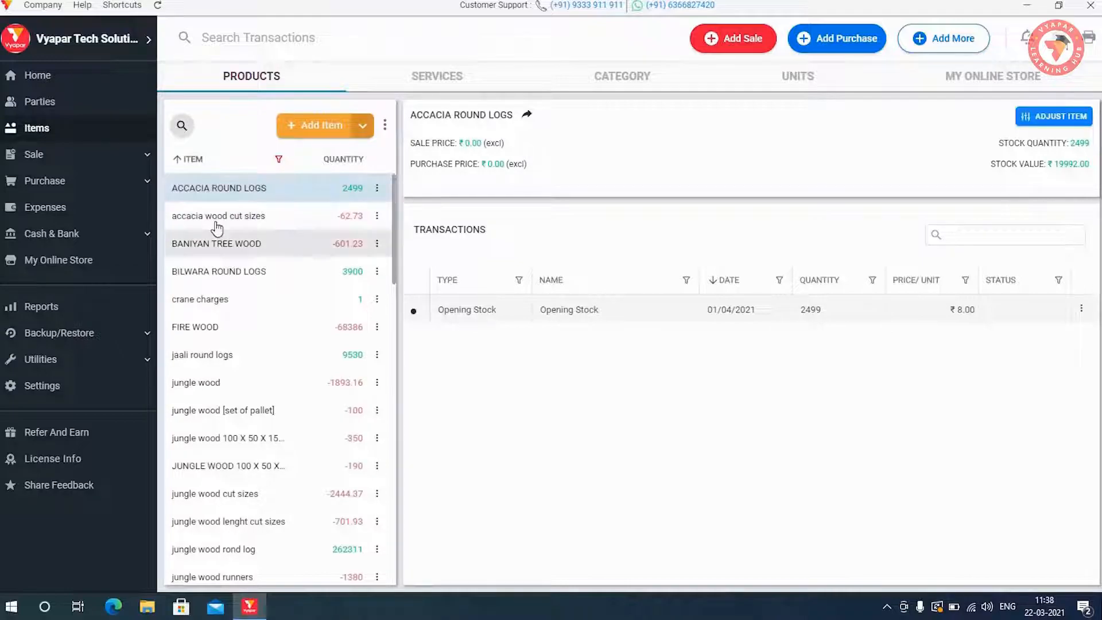
click(42, 156)
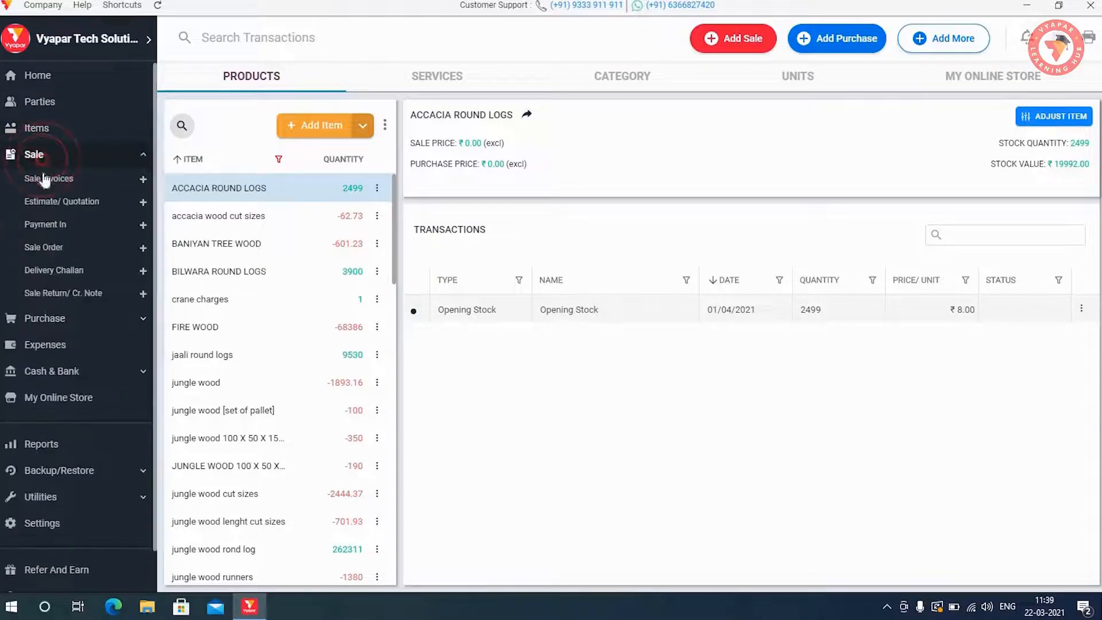
click(46, 179)
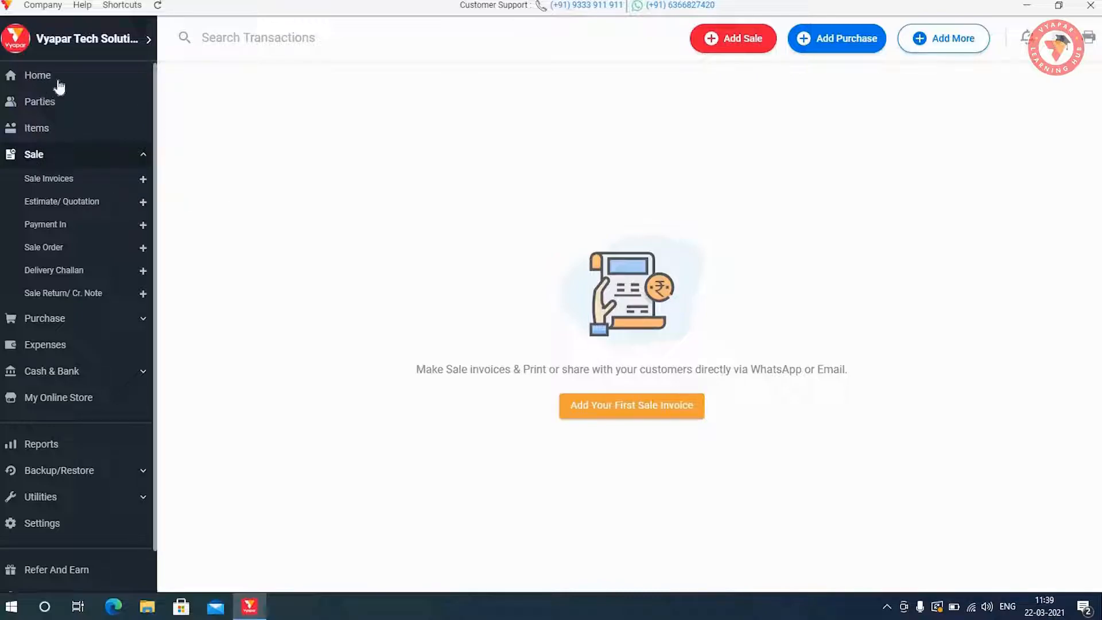
Step: Check the invoice number on a new sale, discard the form and review the home overview
click(729, 43)
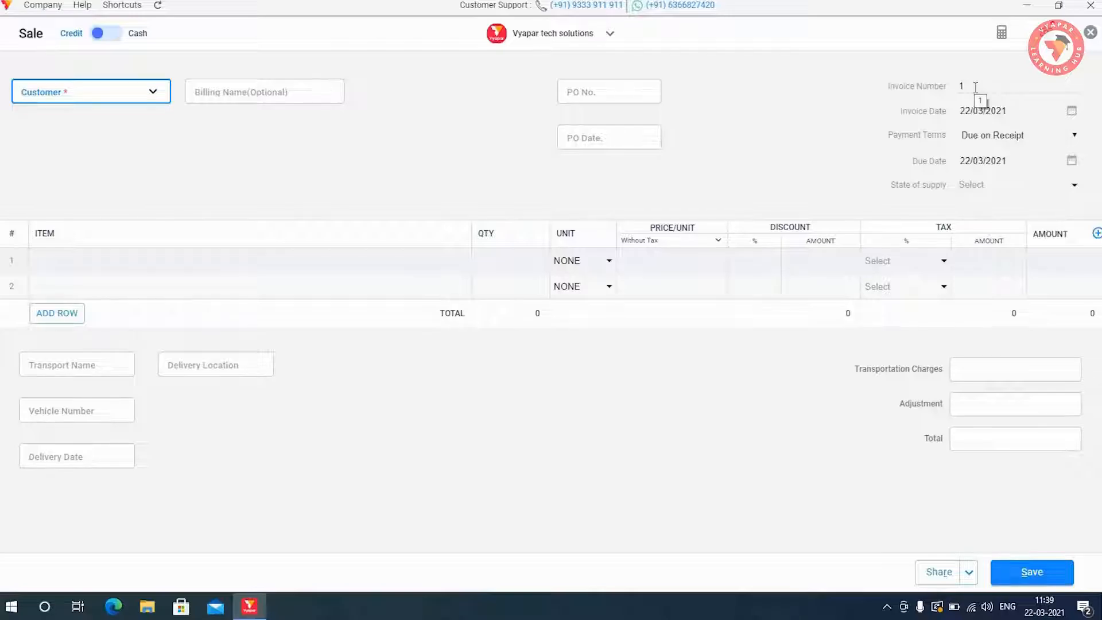
click(1090, 33)
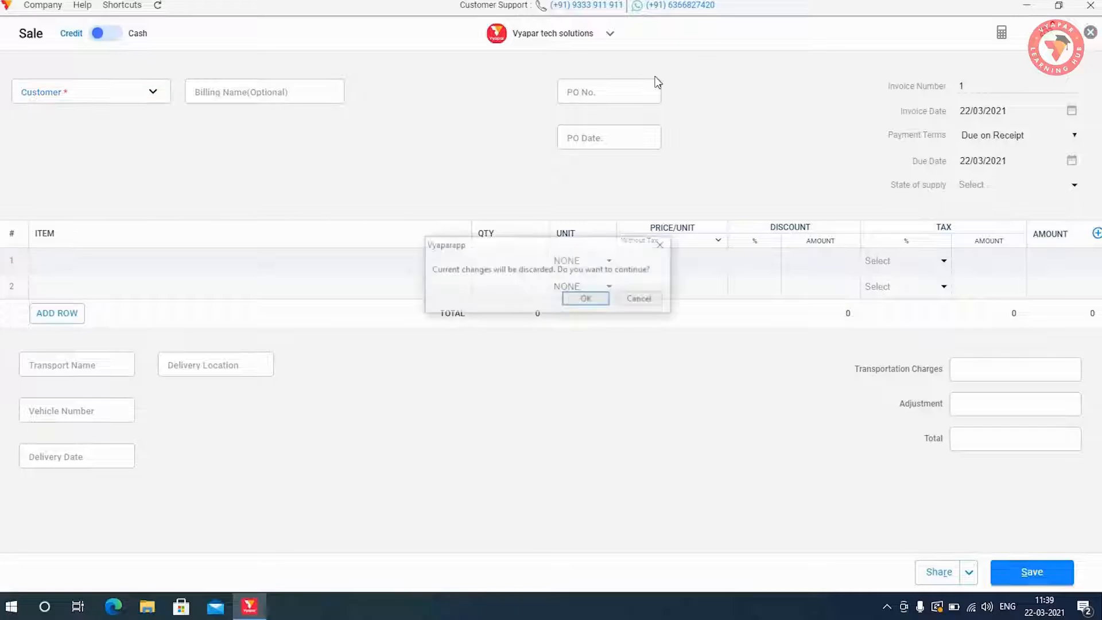
click(583, 301)
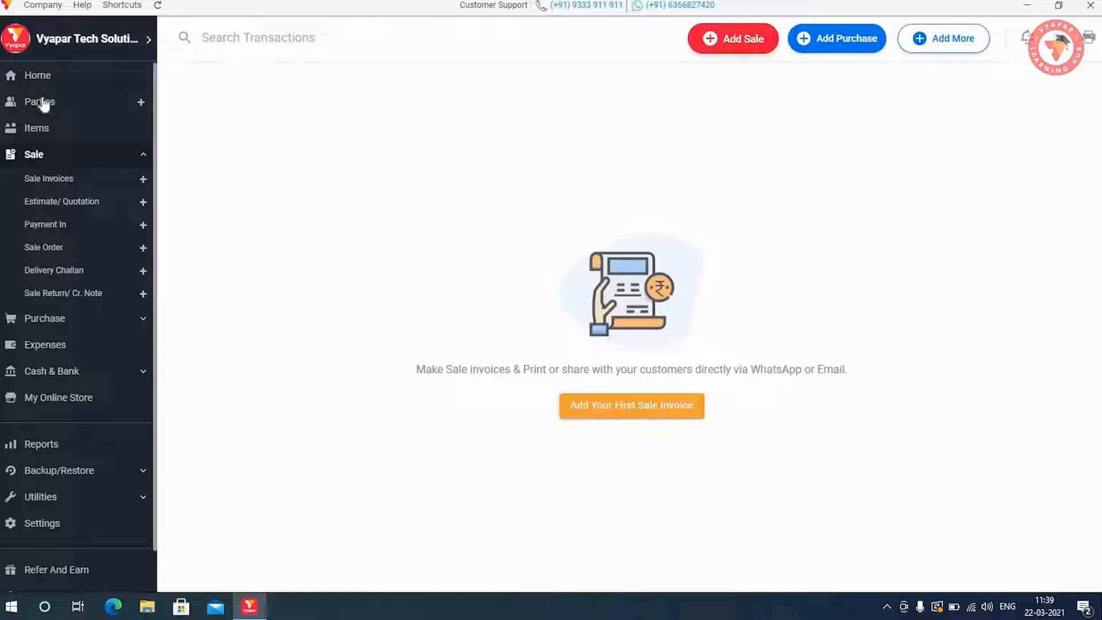
click(57, 75)
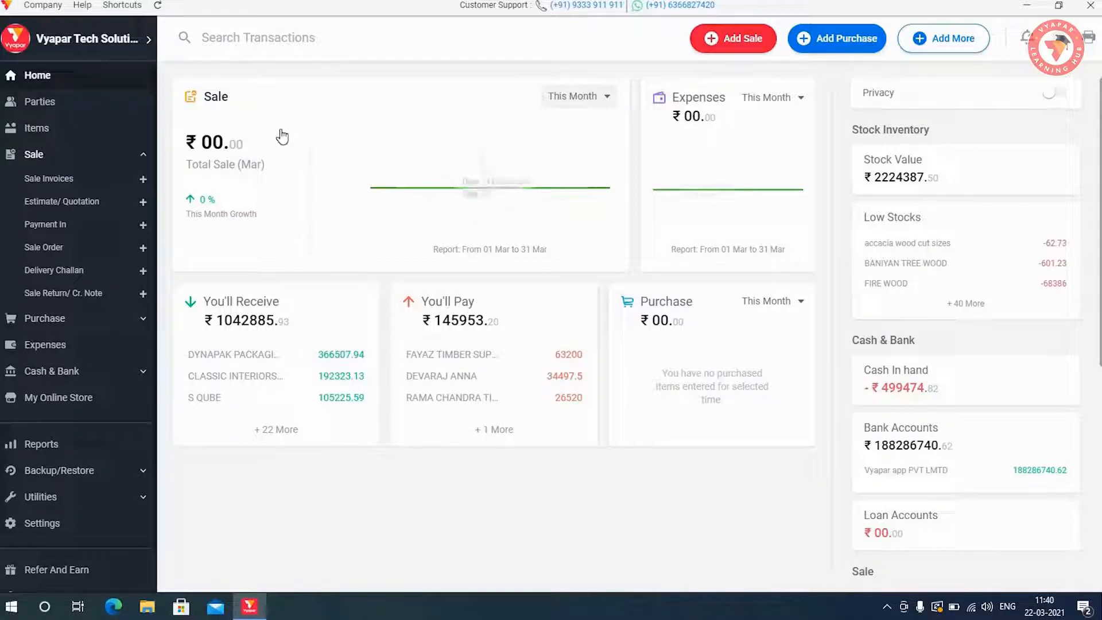
mouse_move(481, 209)
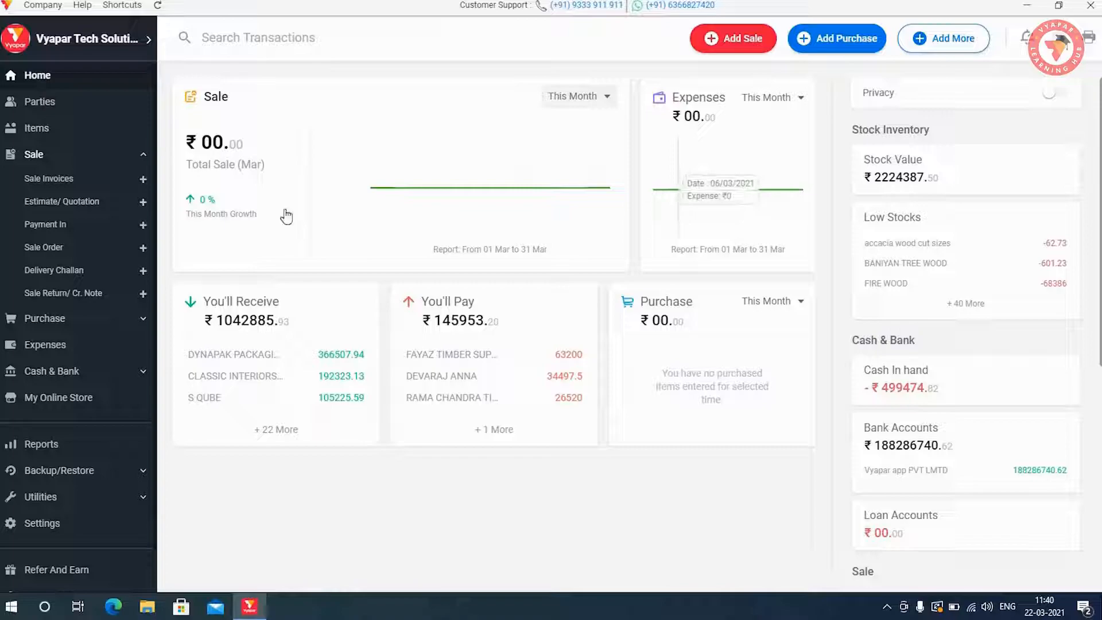
click(99, 474)
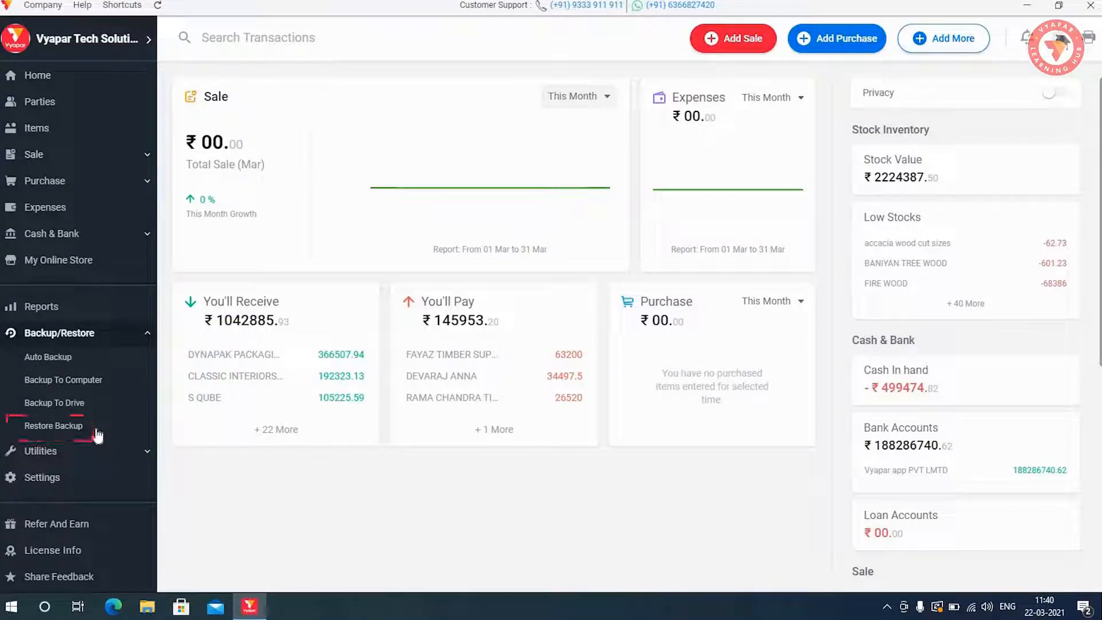
click(95, 427)
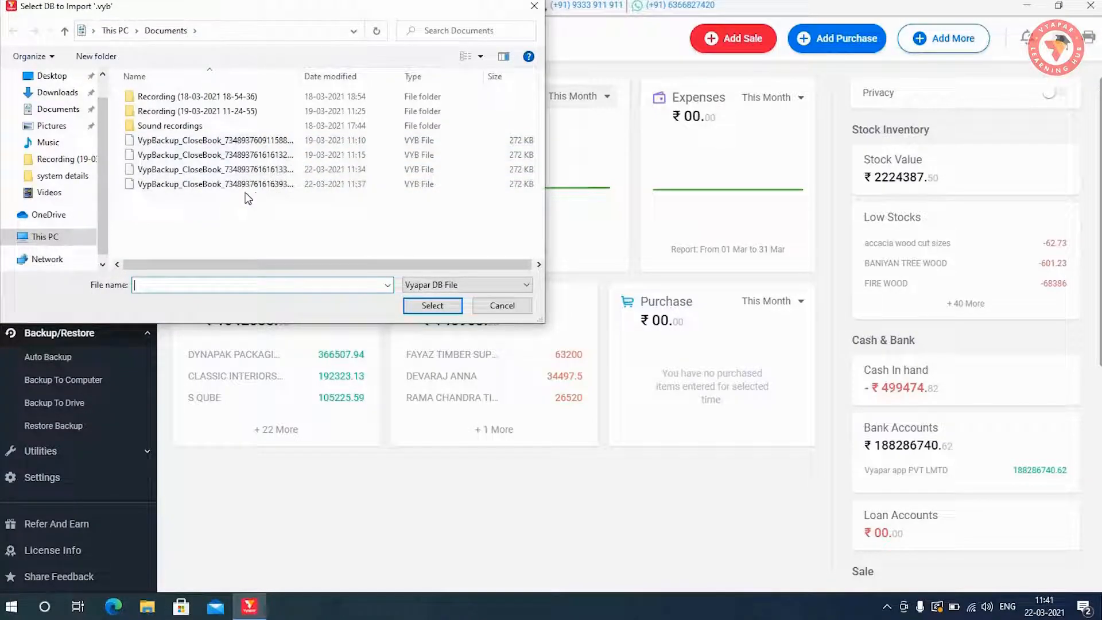
click(51, 113)
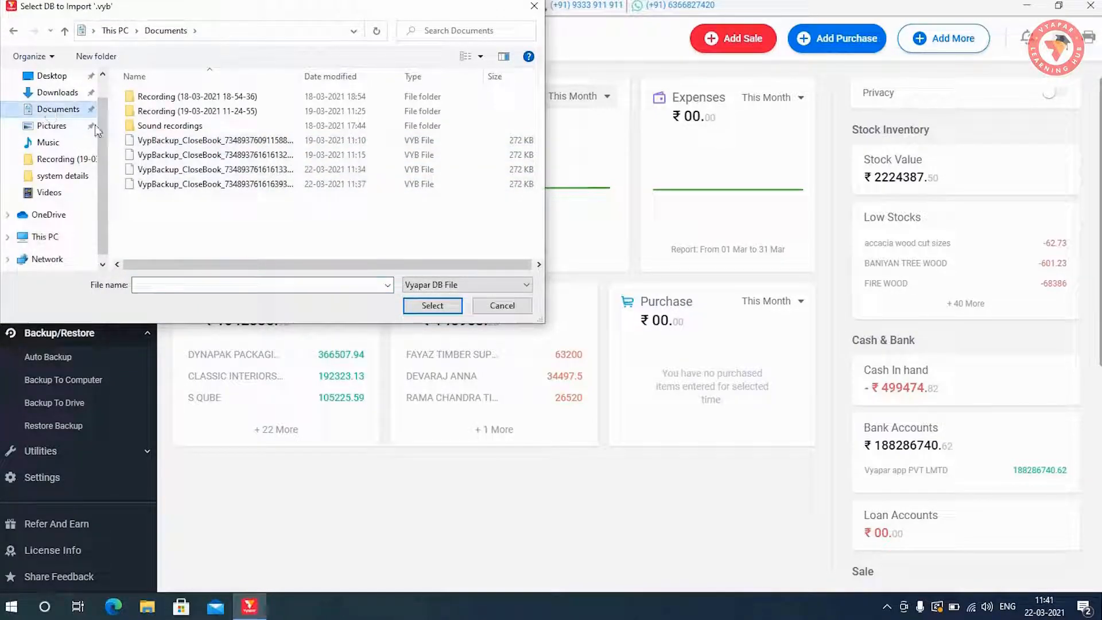
click(222, 186)
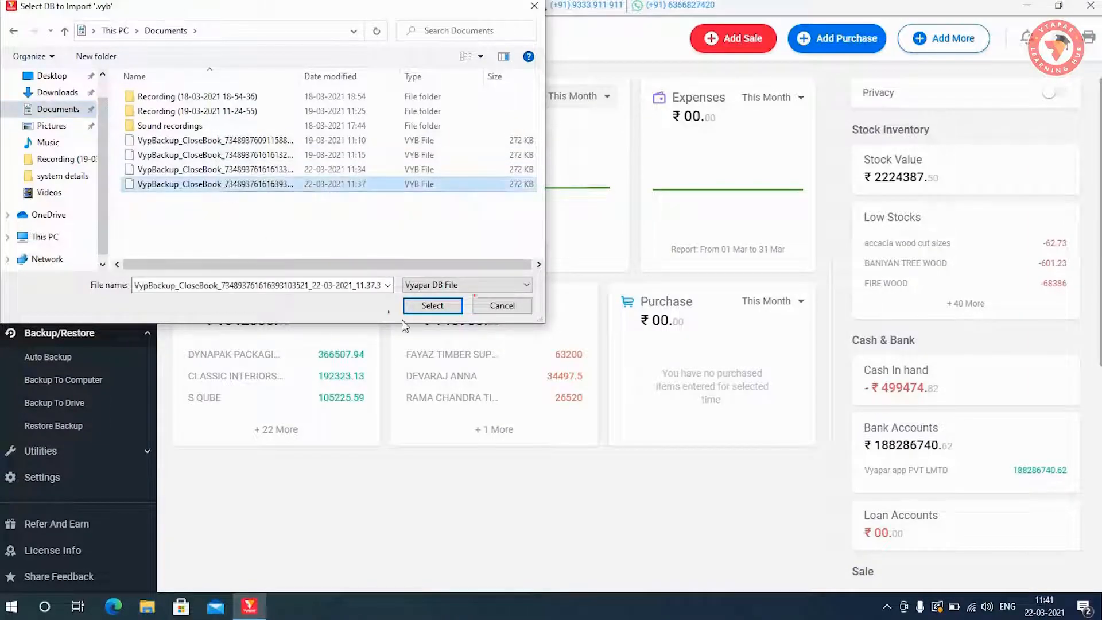
click(433, 306)
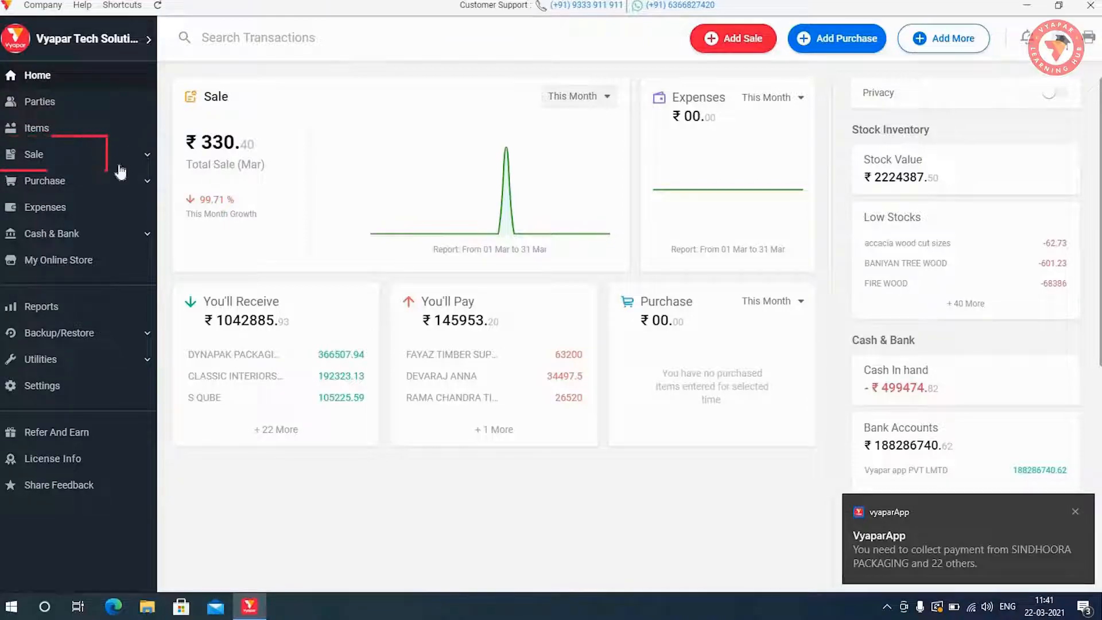
click(64, 156)
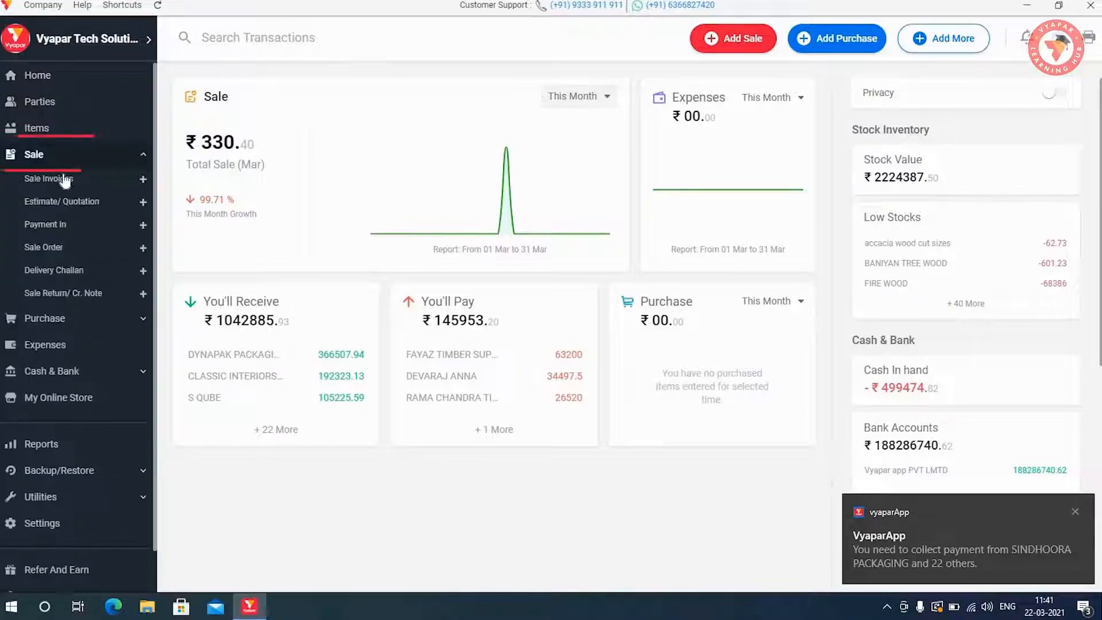
click(48, 178)
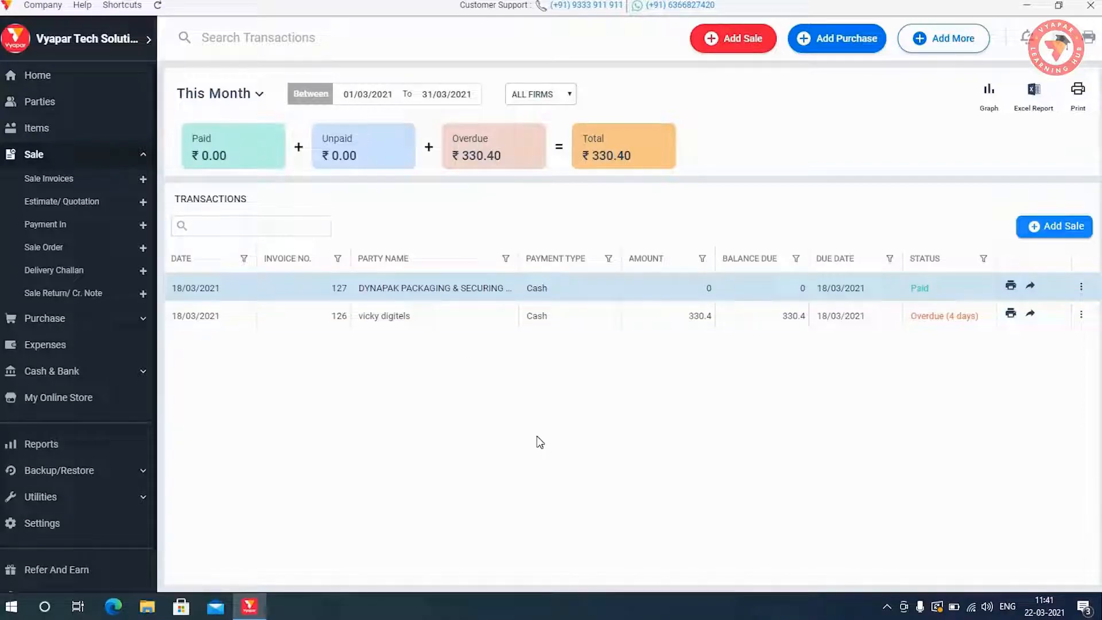
Step: Switch to the company Vyapar tech (Year 20220-2021) from the company list
click(43, 6)
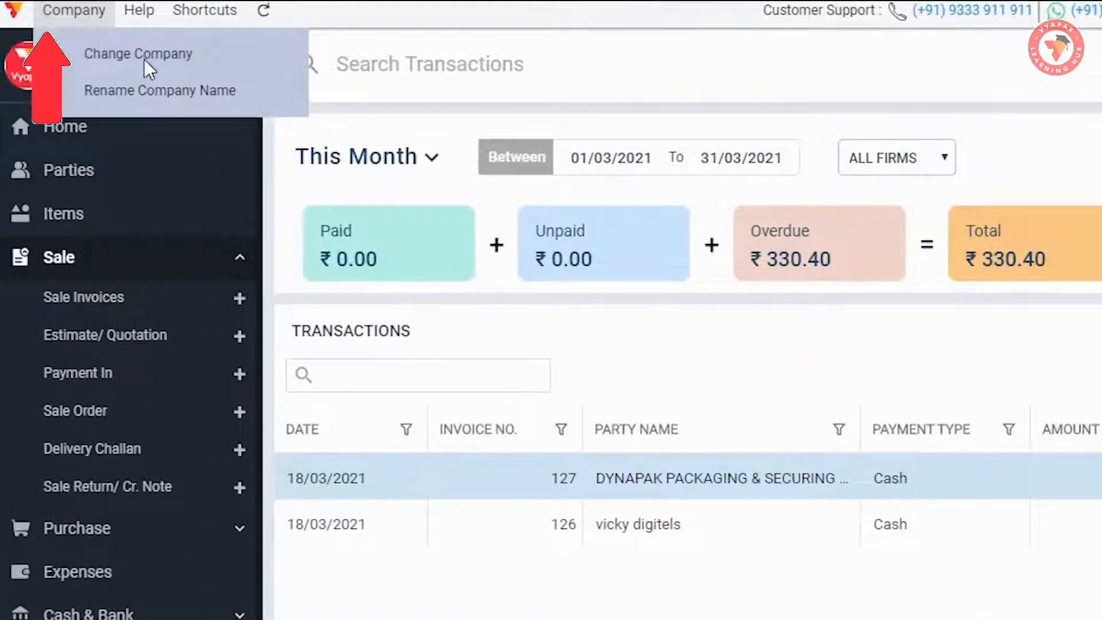
click(161, 57)
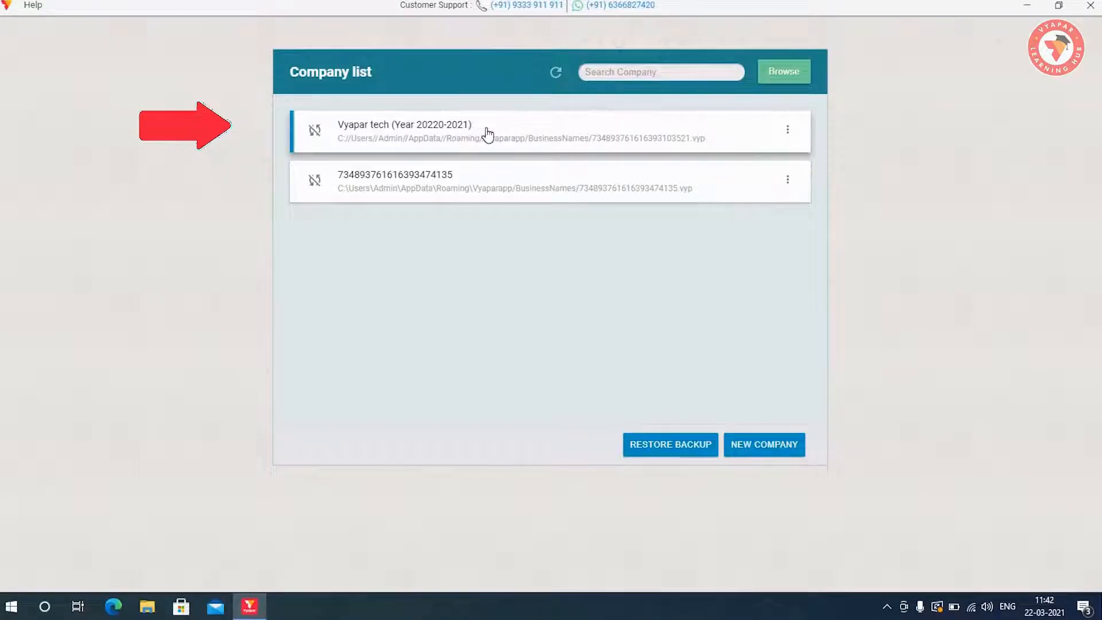
click(435, 136)
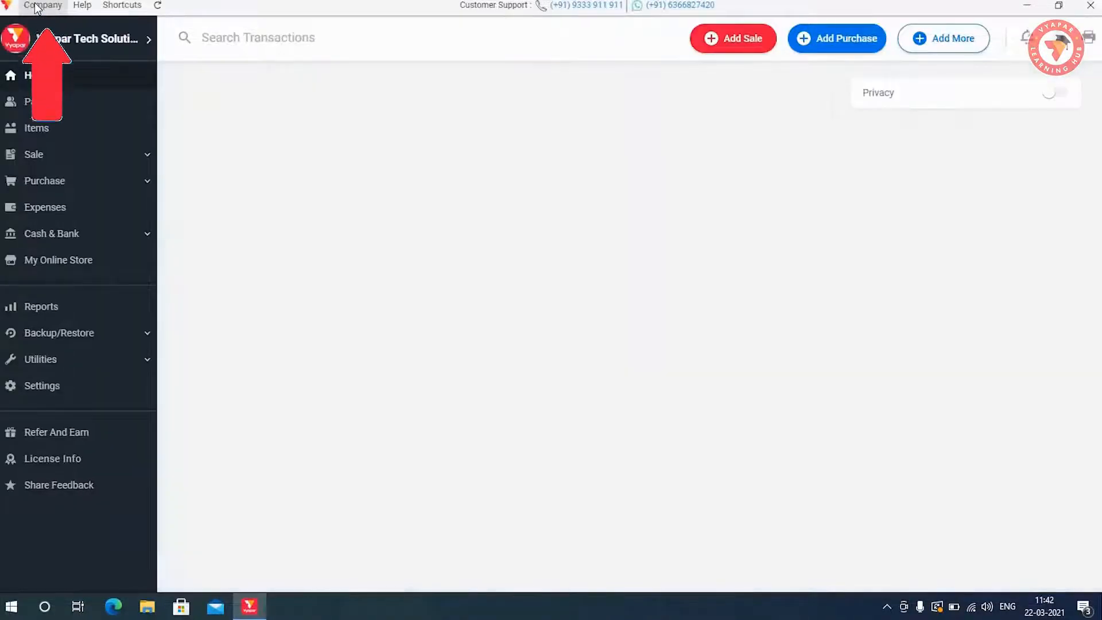
Step: Rename the open company to Vyapar tech (Year 2021-2022) and save the display name
click(36, 7)
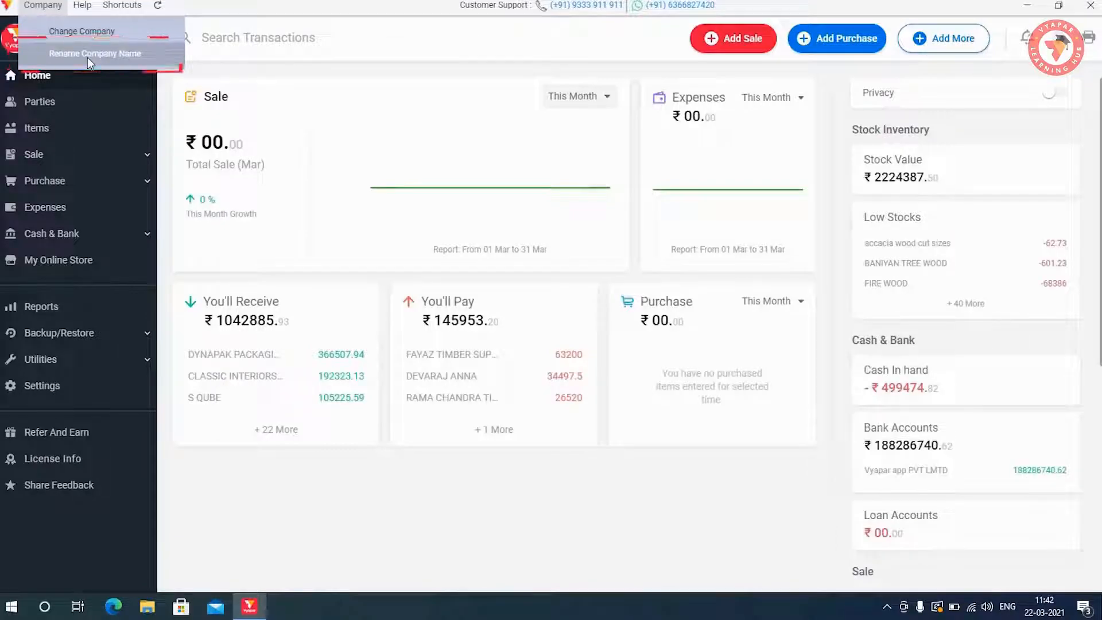
click(87, 58)
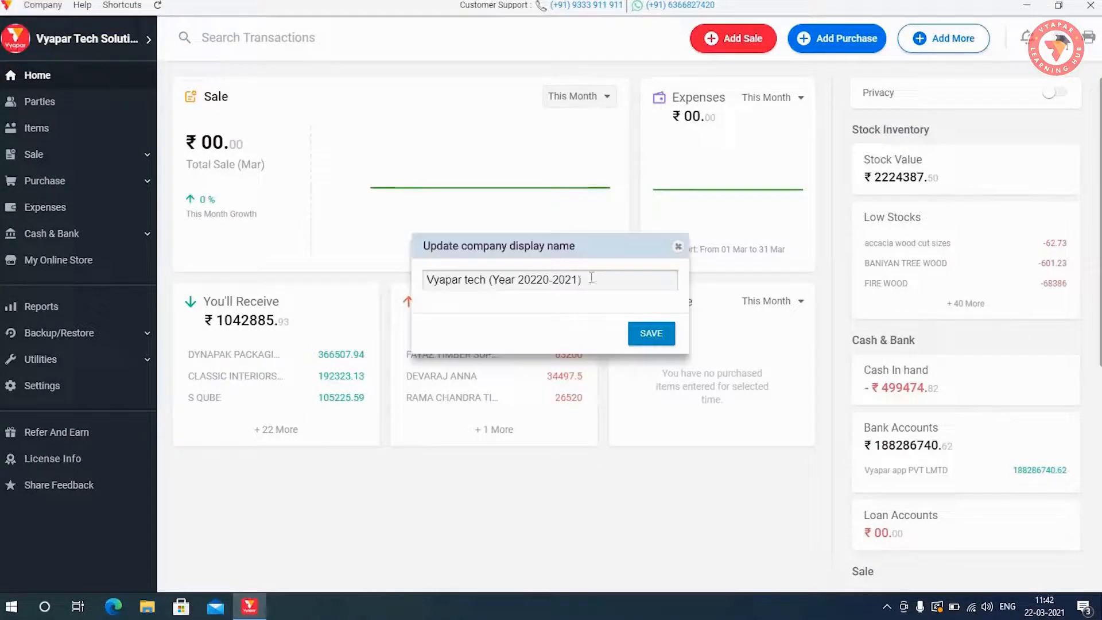
click(536, 281)
key(BackSpace)
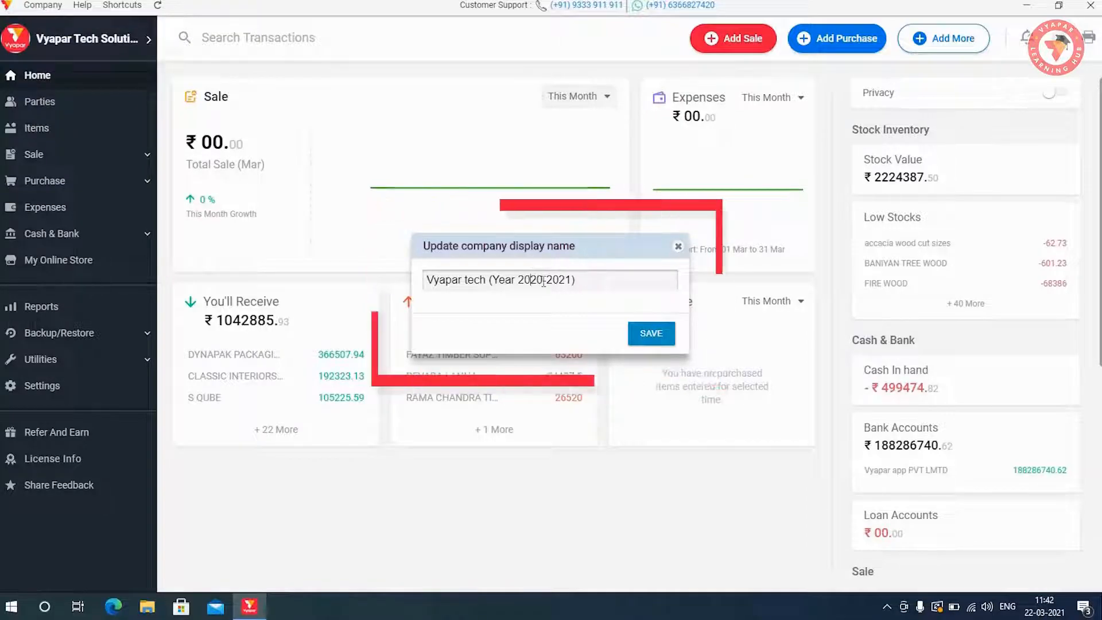
click(545, 281)
key(BackSpace)
text(1)
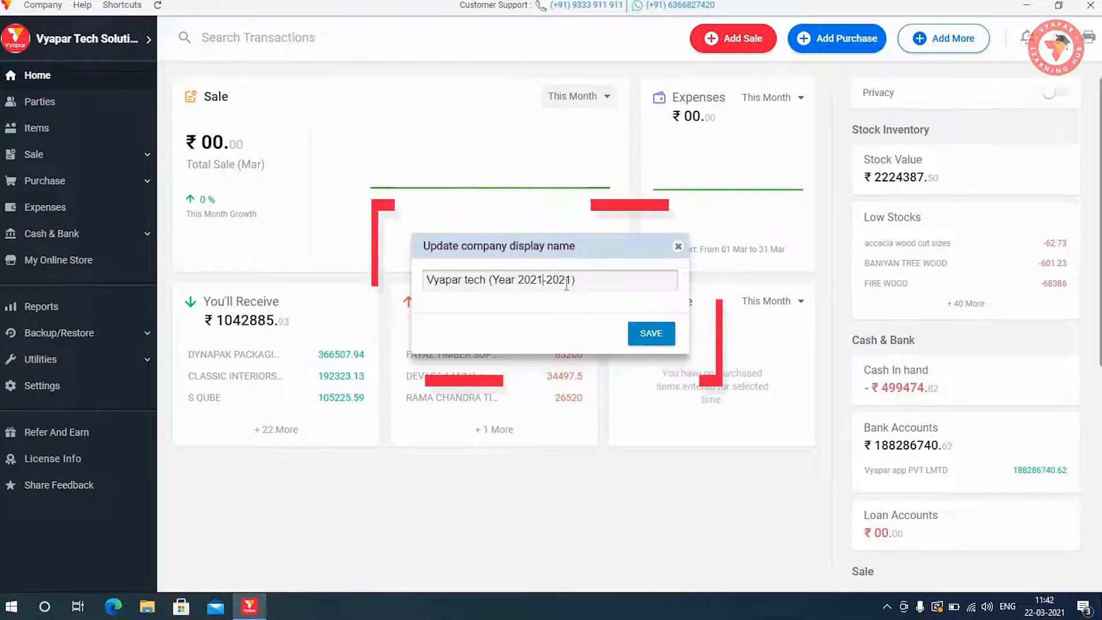
click(573, 280)
key(BackSpace)
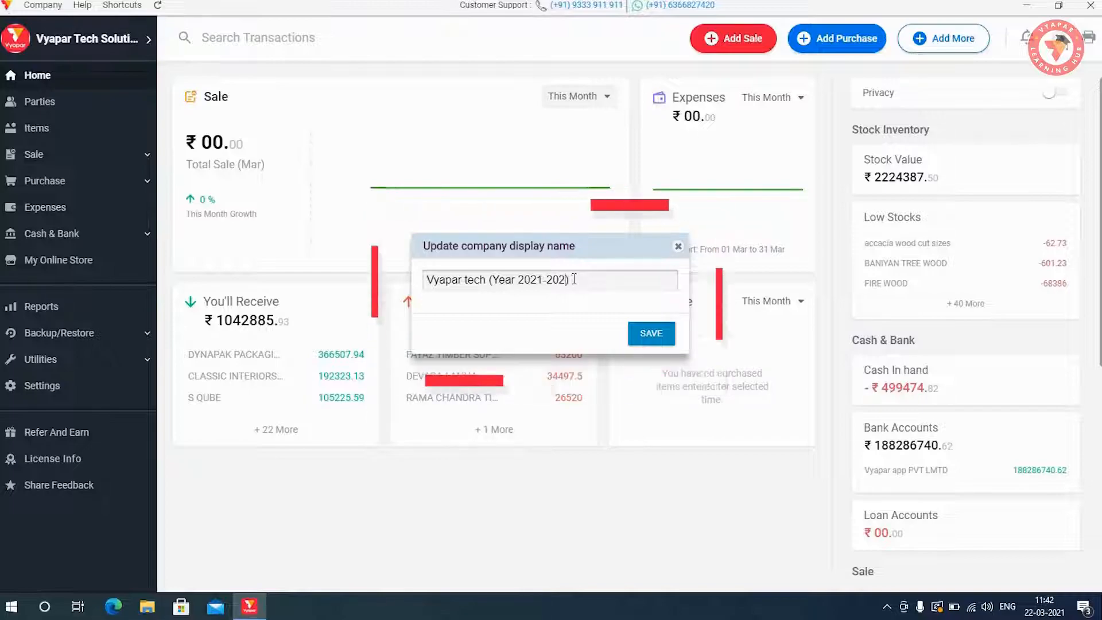
text(2)
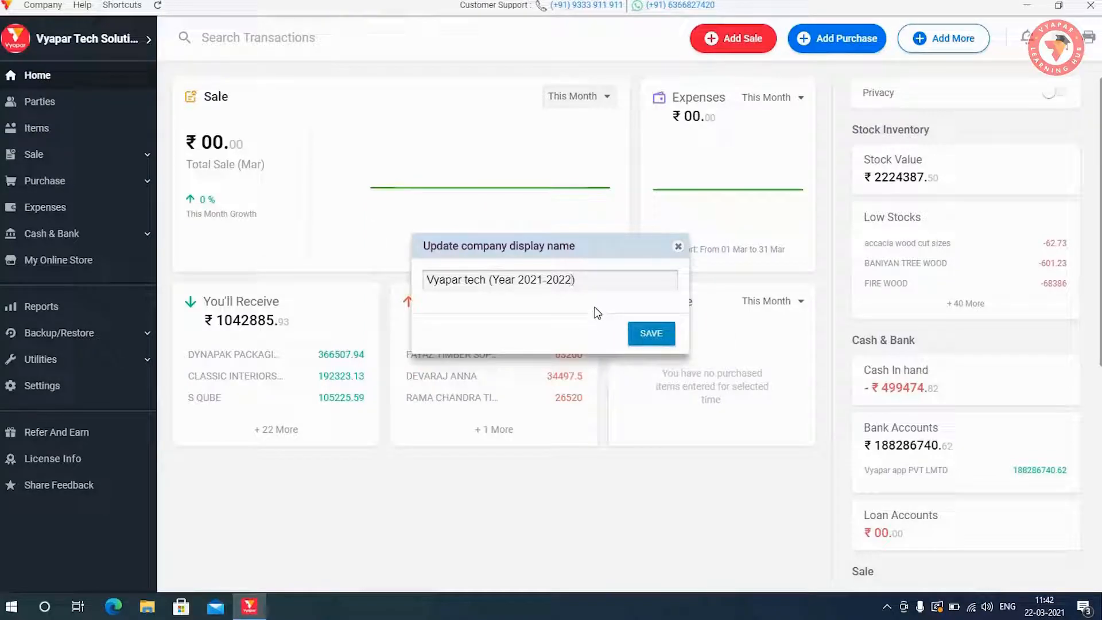
click(659, 338)
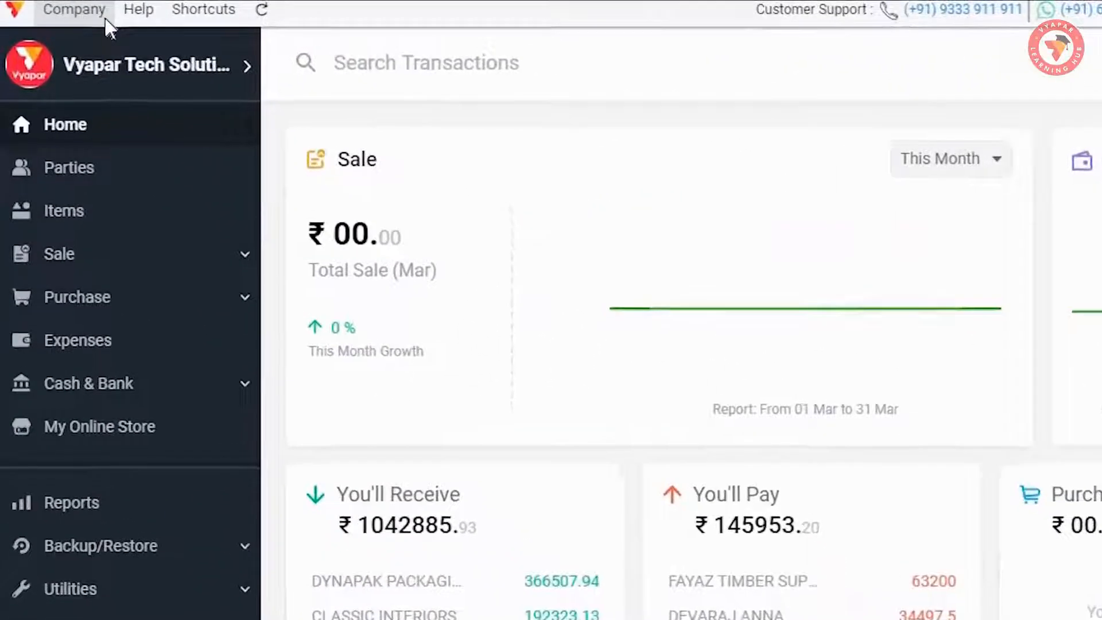
Step: Open the restored company with the numeric name from the company list and rename it Vyapar tech (Year 20202-2021), saving the display name
click(105, 17)
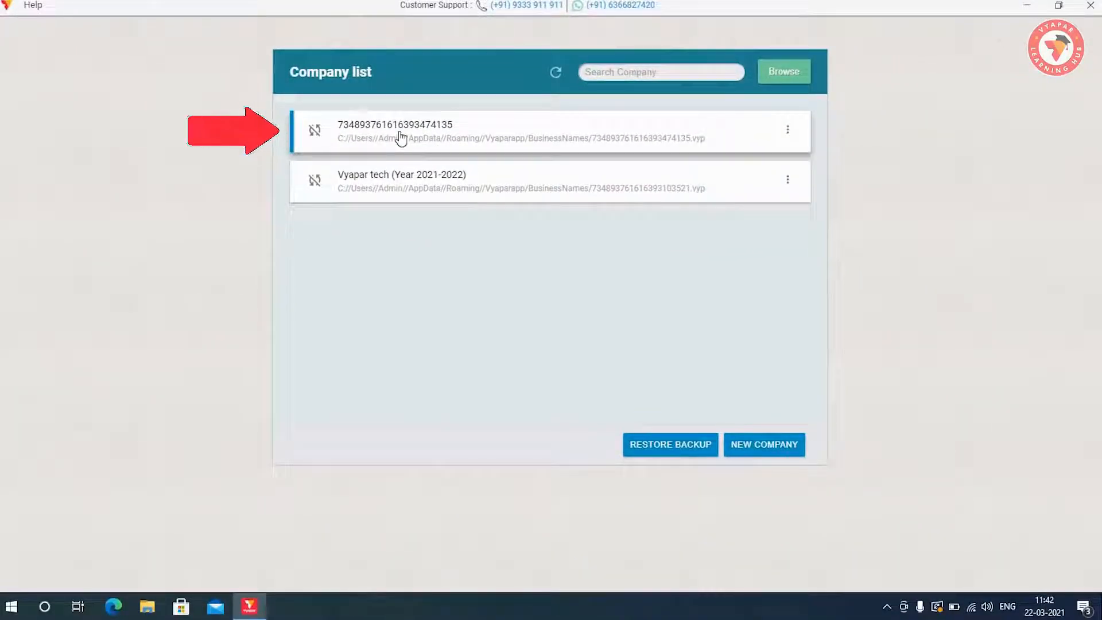
click(401, 137)
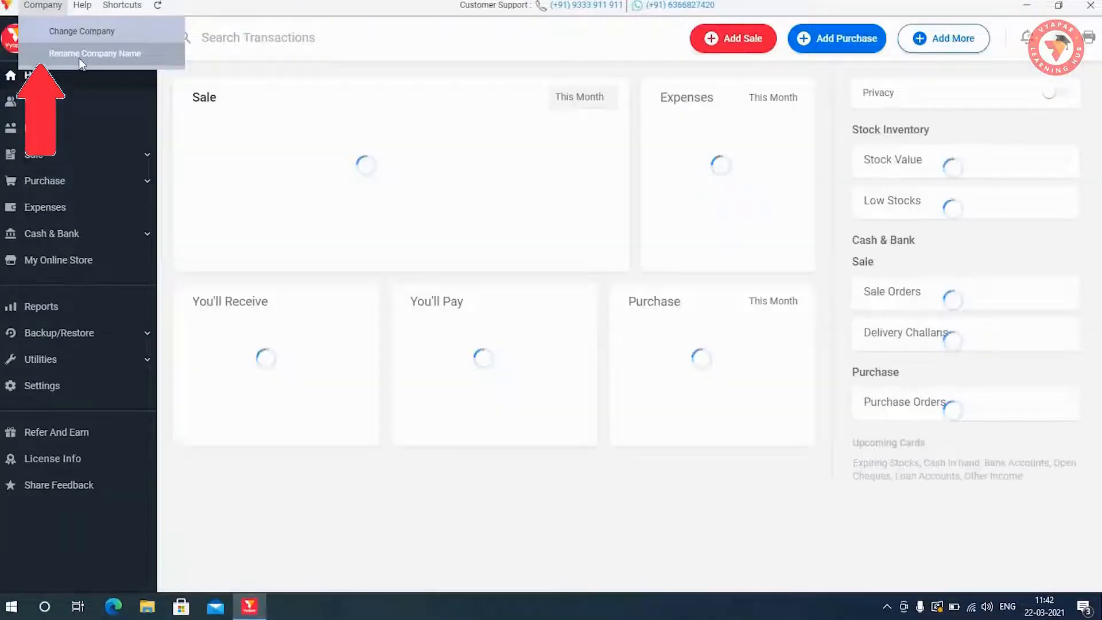
click(77, 53)
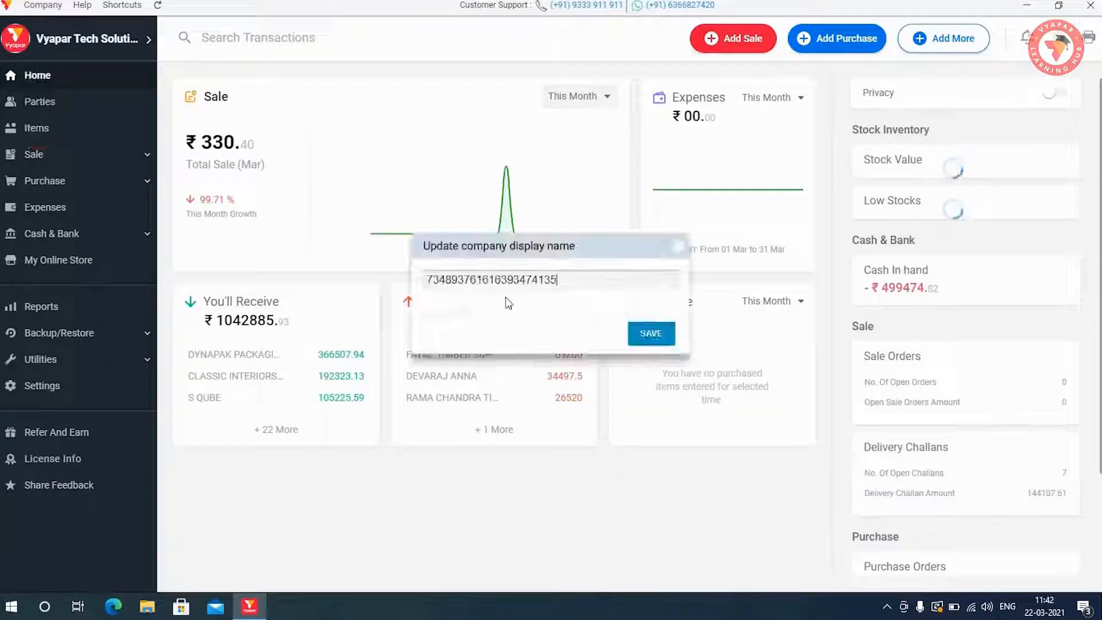
drag(608, 283, 374, 283)
text(Vyapar )
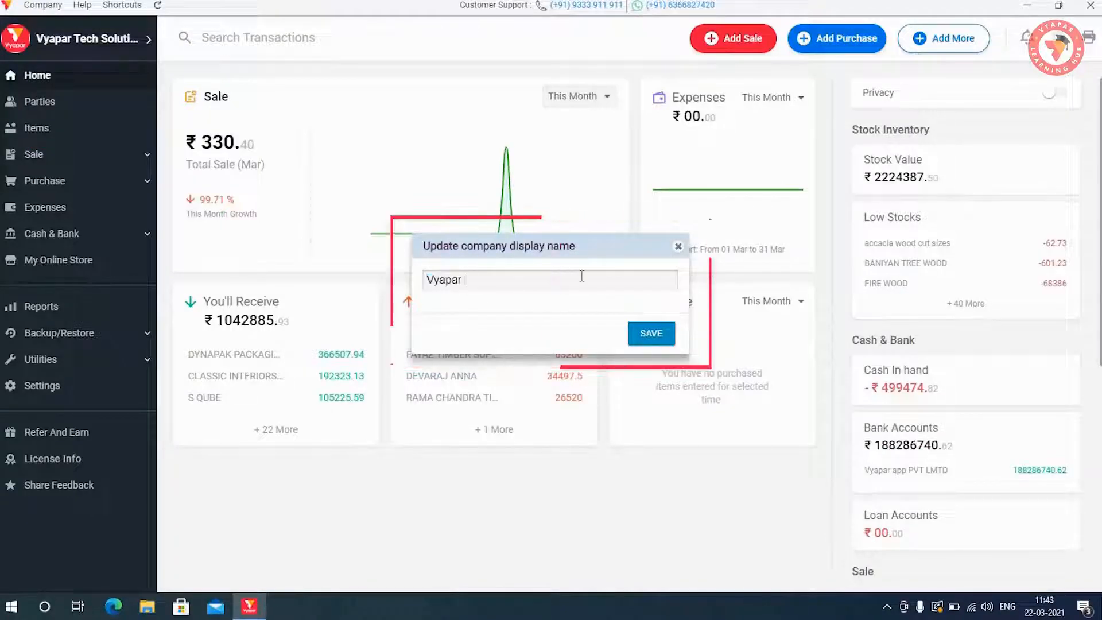
text(tech (Y)
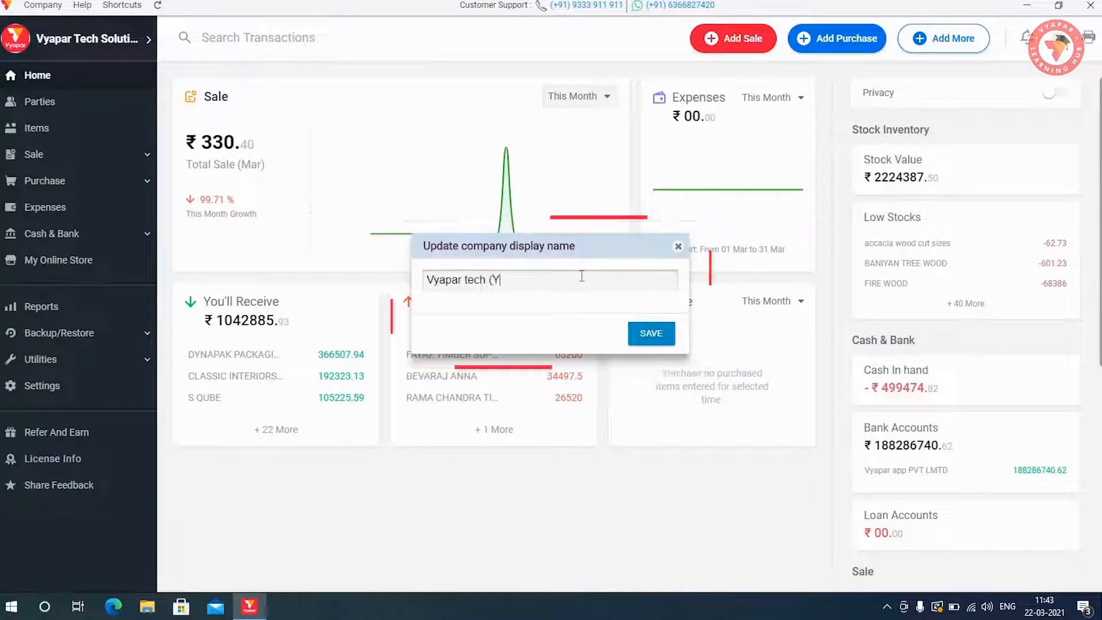
text(ear 202)
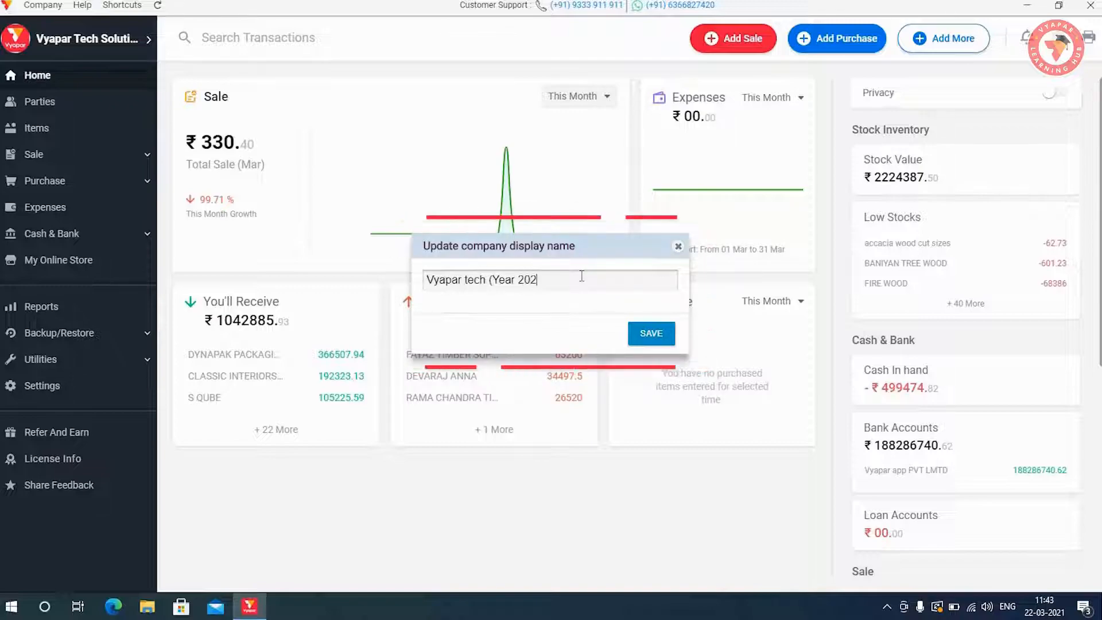
text(02-2021)
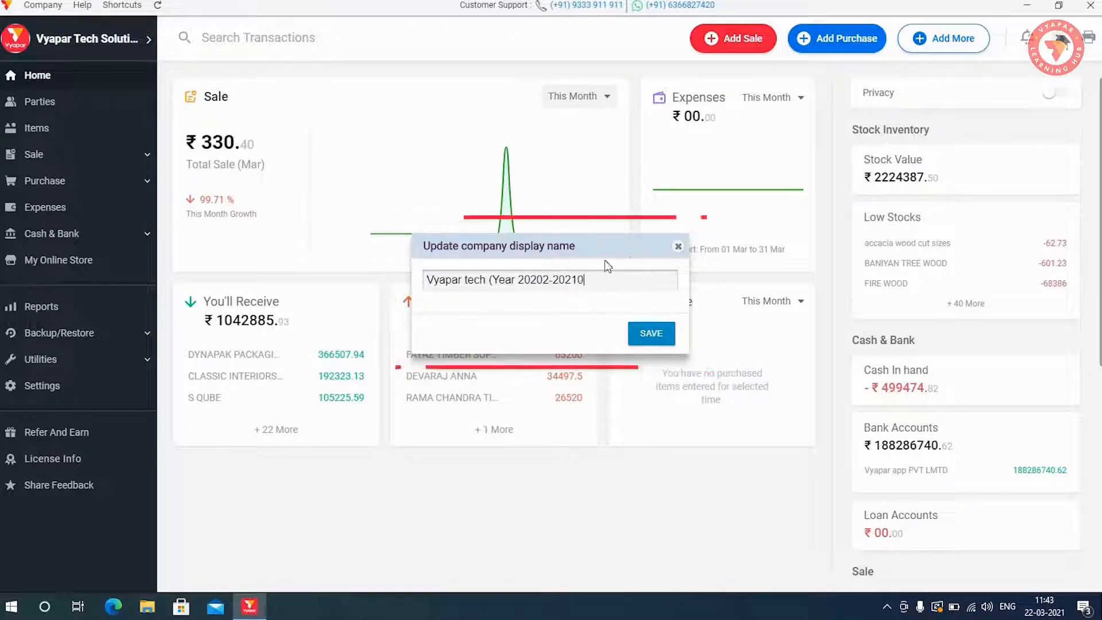
text(0)
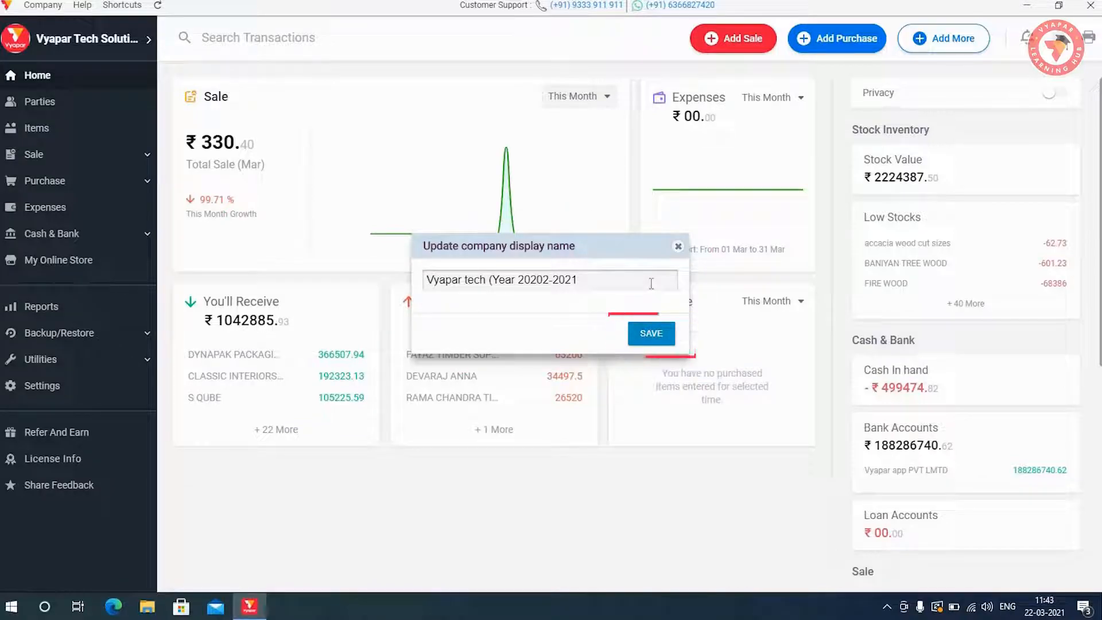
key(BackSpace)
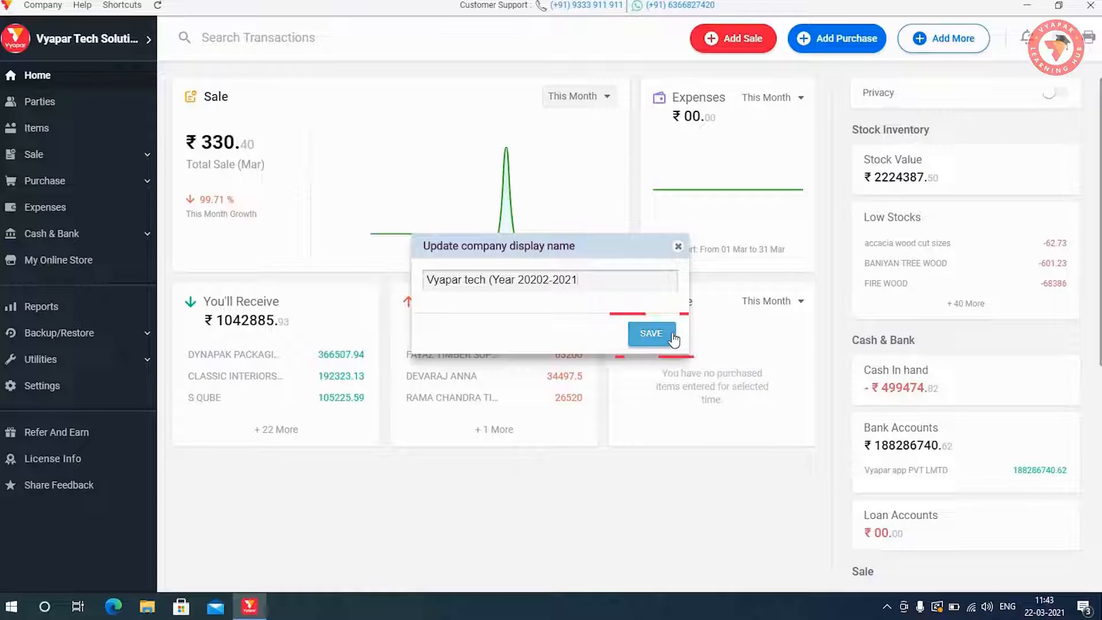
text())
click(651, 334)
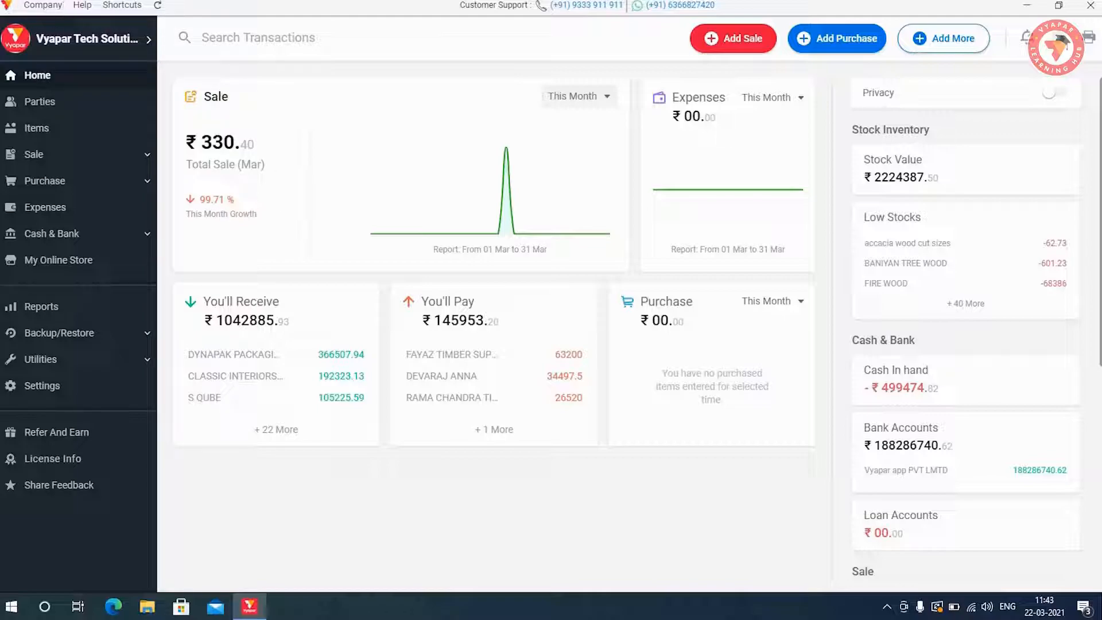
Step: Switch to the company Vyapar tech (Year 2021-2022) from the company list
click(56, 10)
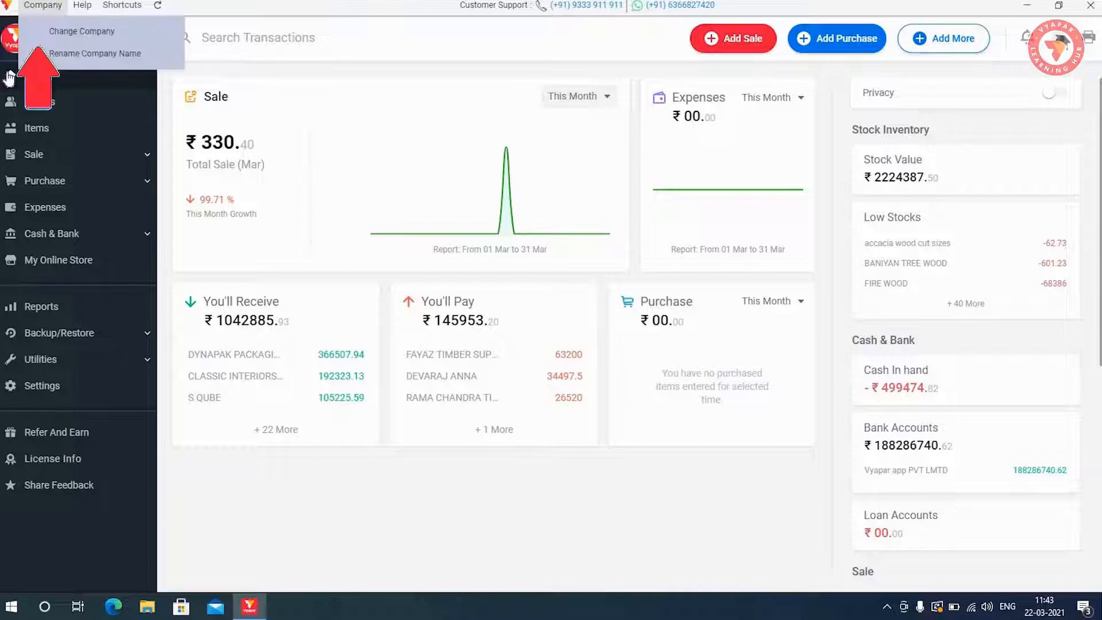
click(52, 32)
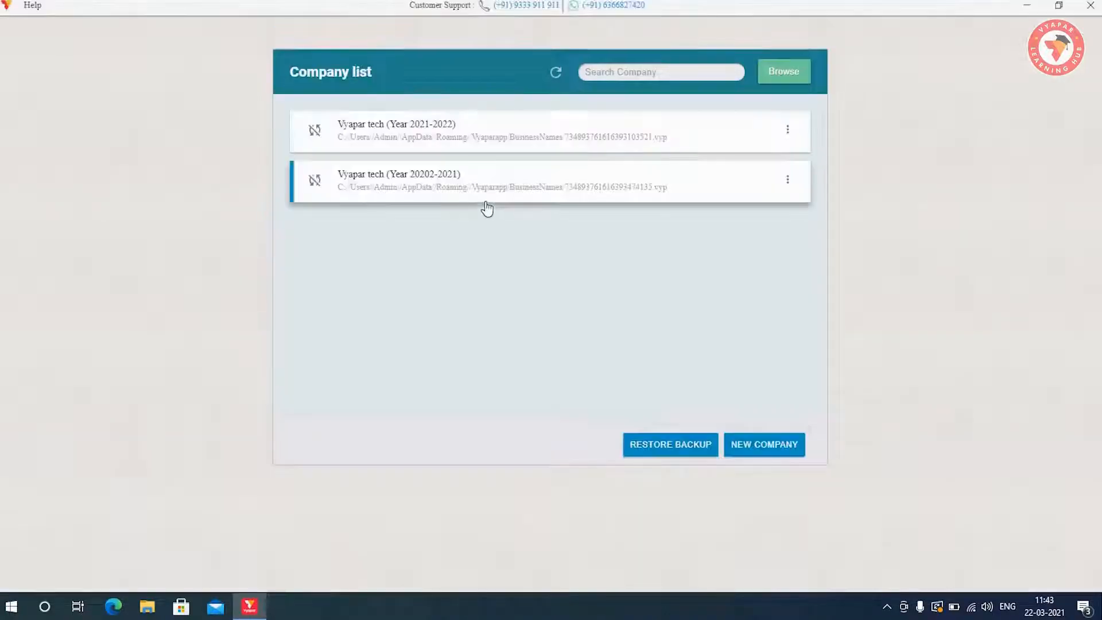
click(442, 131)
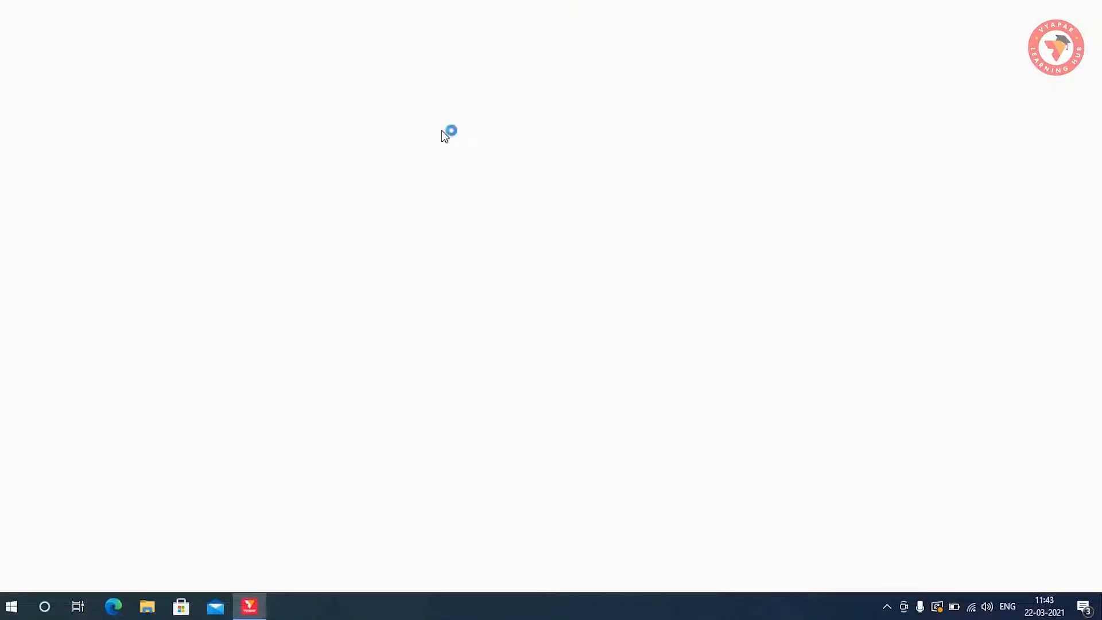